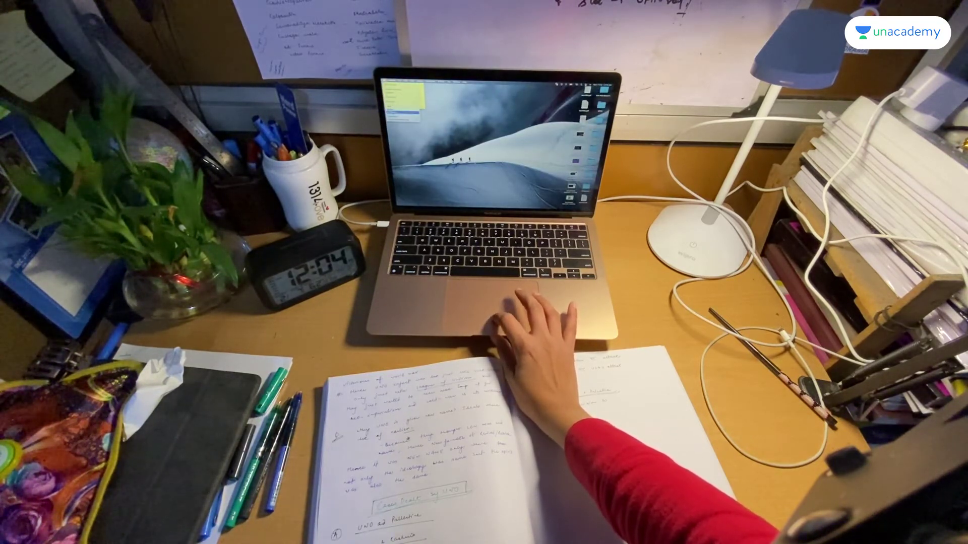
left_click(402, 114)
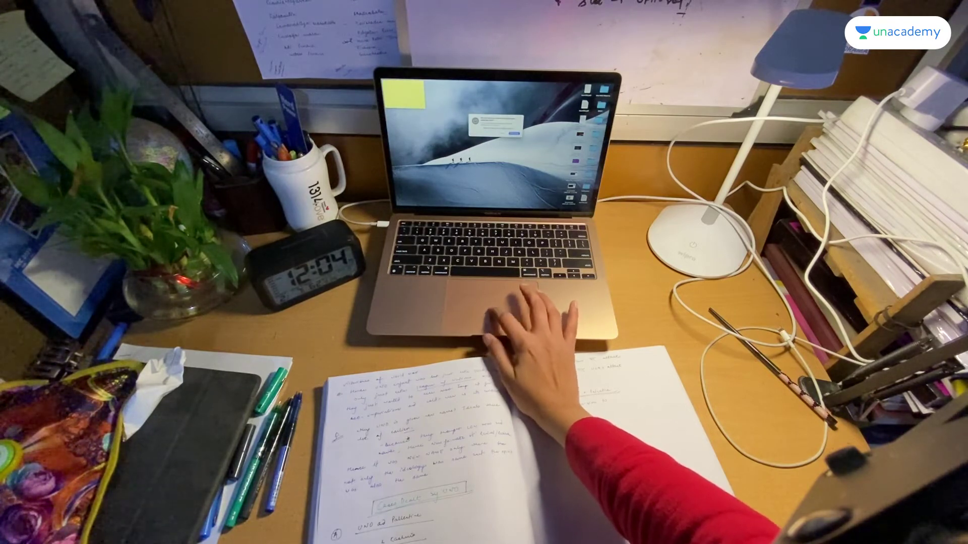